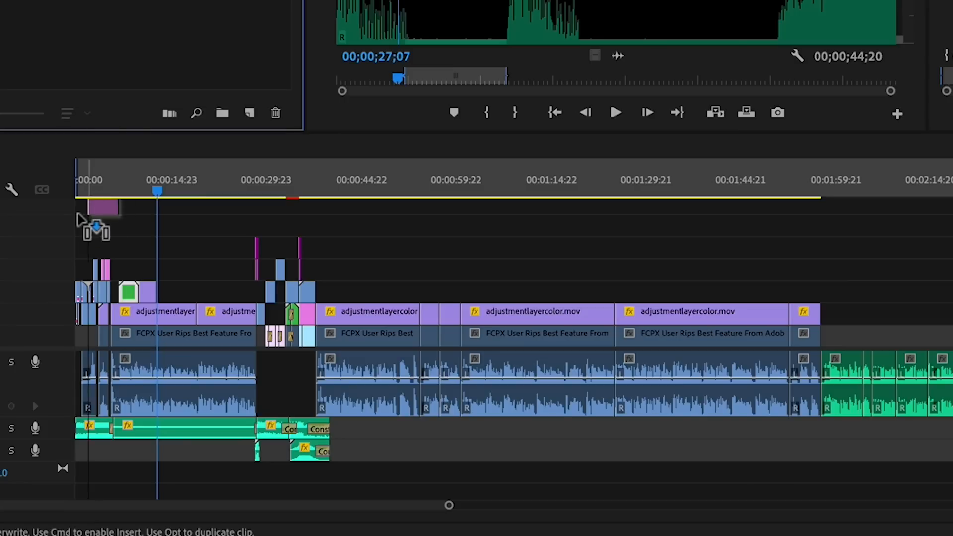
Step: Place the adjustment layer on the topmost video track at the sequence start and extend it across the edited clips
left_click_drag(65, 225, 78, 227)
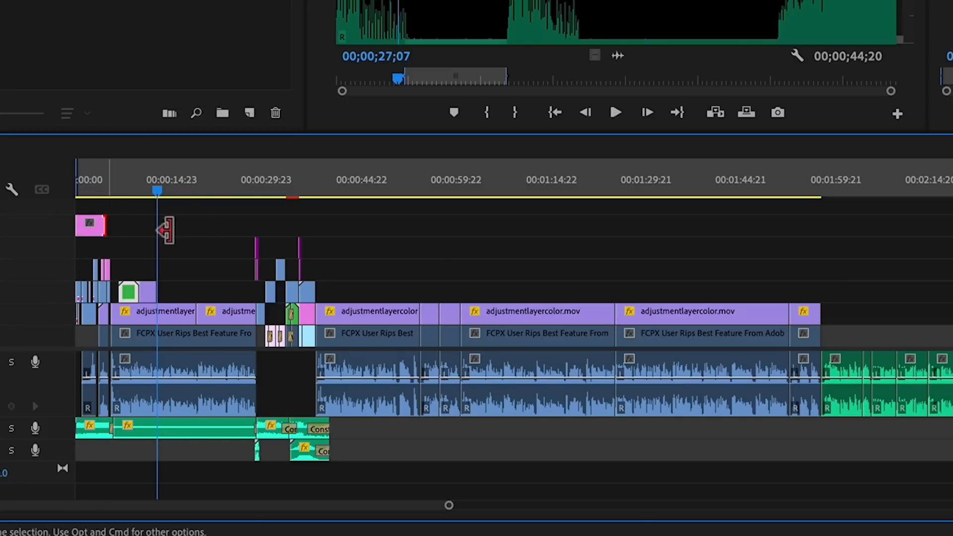
left_click_drag(671, 234, 823, 232)
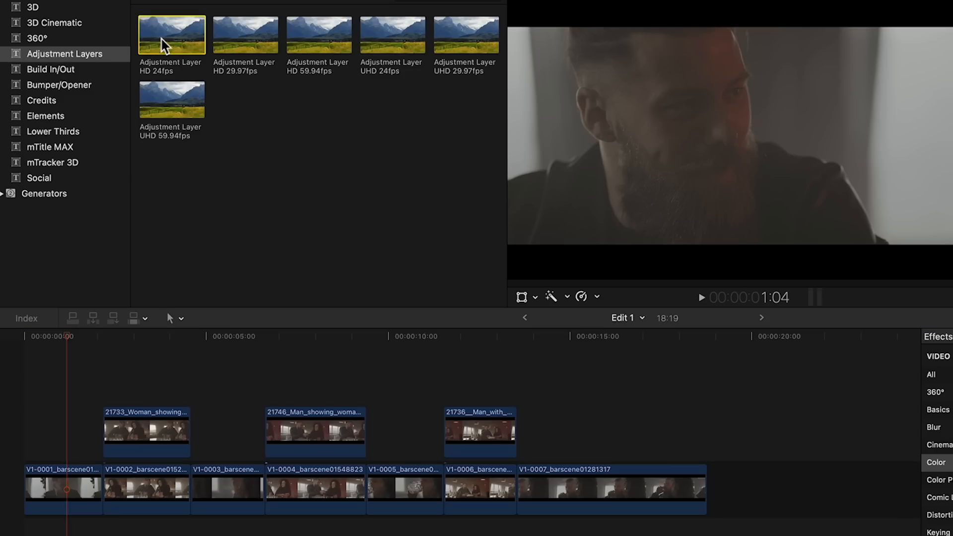
Step: Switch to Final Cut Pro and cover Edit 1 with an Adjustment Layer HD 24fps title carrying a Custom LUT and a Color Wheels correction
left_click_drag(162, 40, 16, 401)
left_click_drag(730, 383, 251, 260)
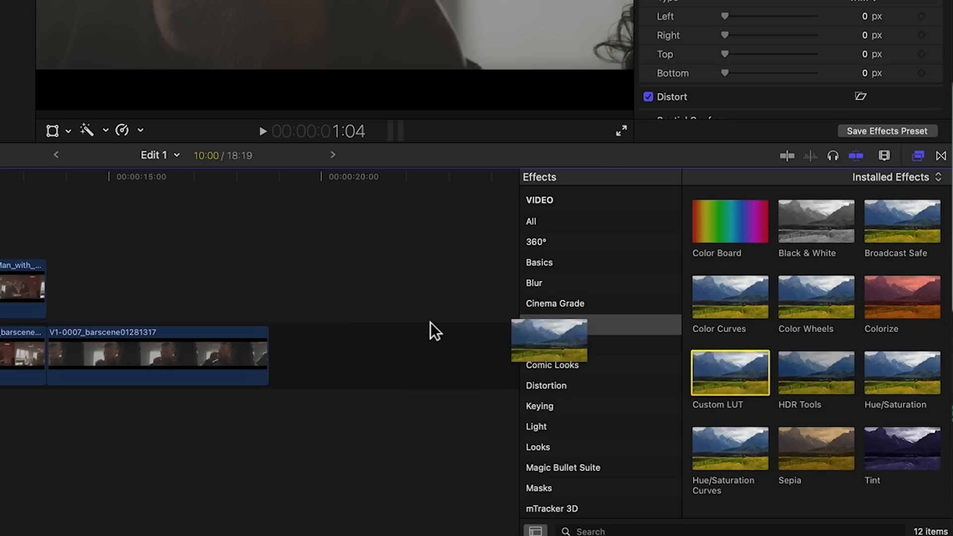
left_click_drag(55, 303, 248, 306)
left_click_drag(285, 347, 522, 349)
left_click_drag(349, 312, 414, 308)
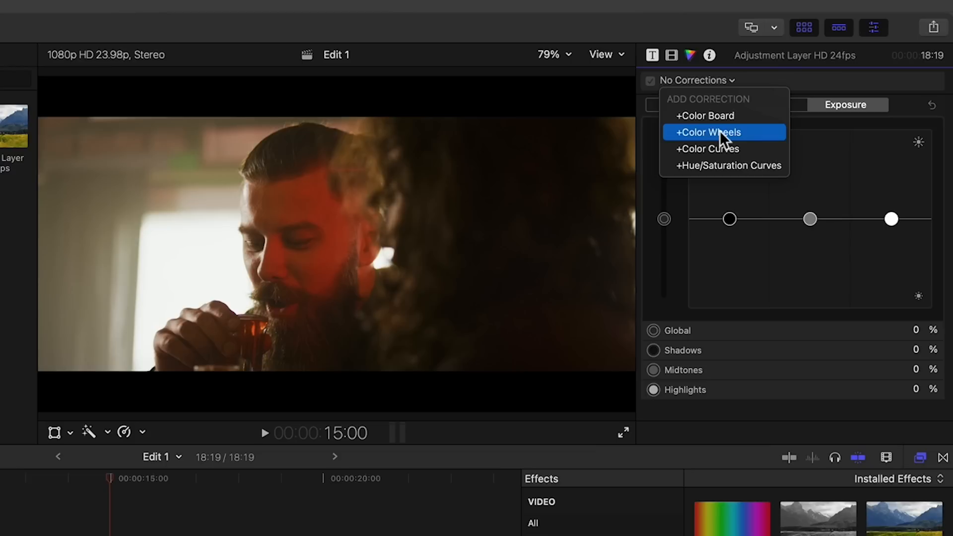
left_click(808, 92)
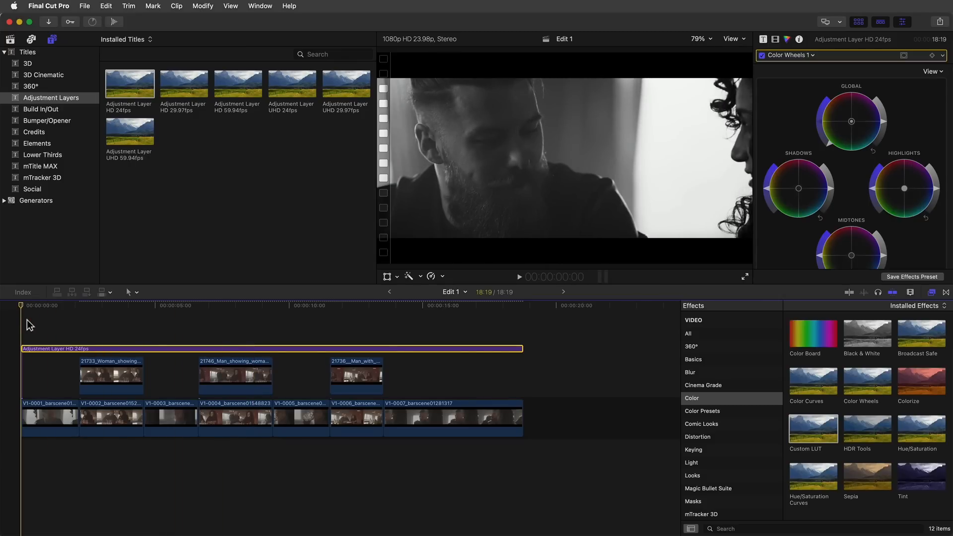
Step: Combine all clips on the Edit 1 timeline into a compound clip named Grade and open it
left_click_drag(61, 339, 438, 417)
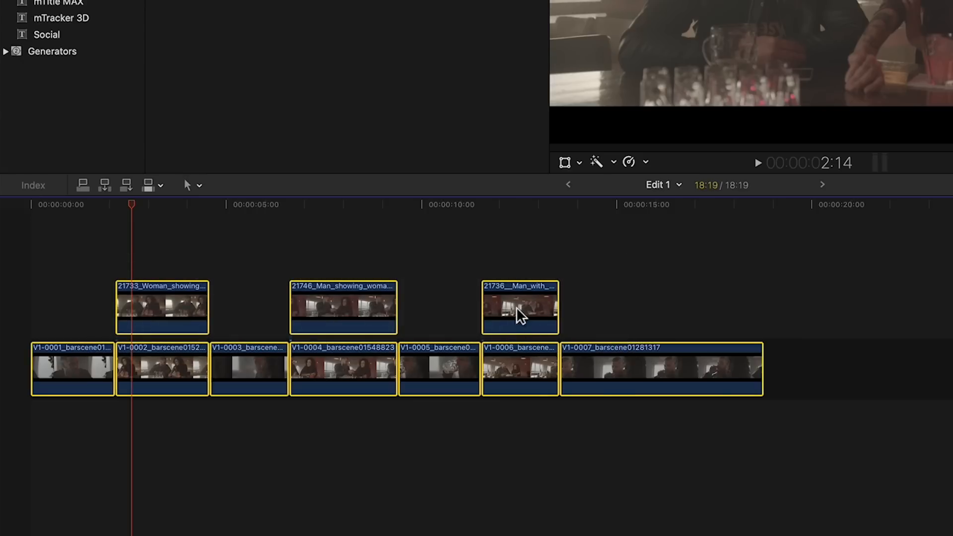
right_click(355, 380)
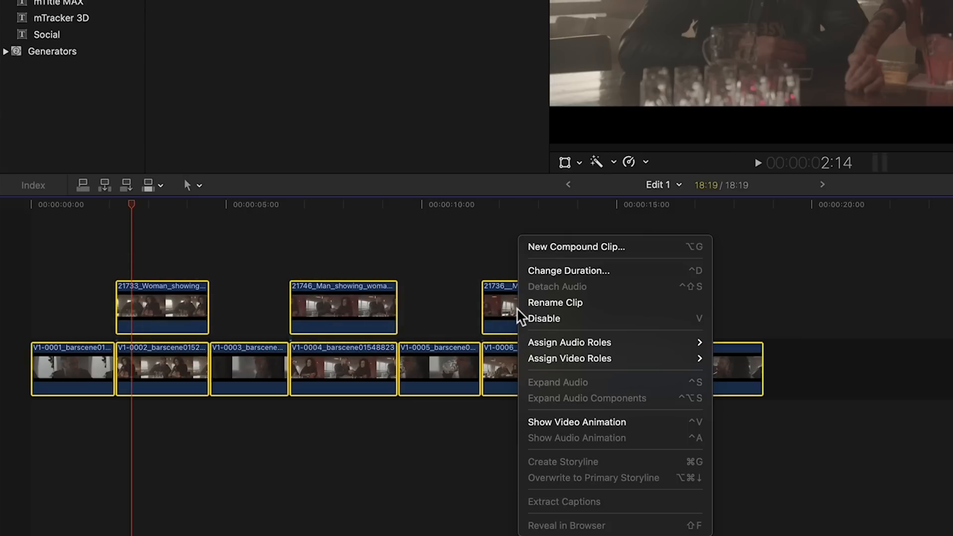
left_click(540, 248)
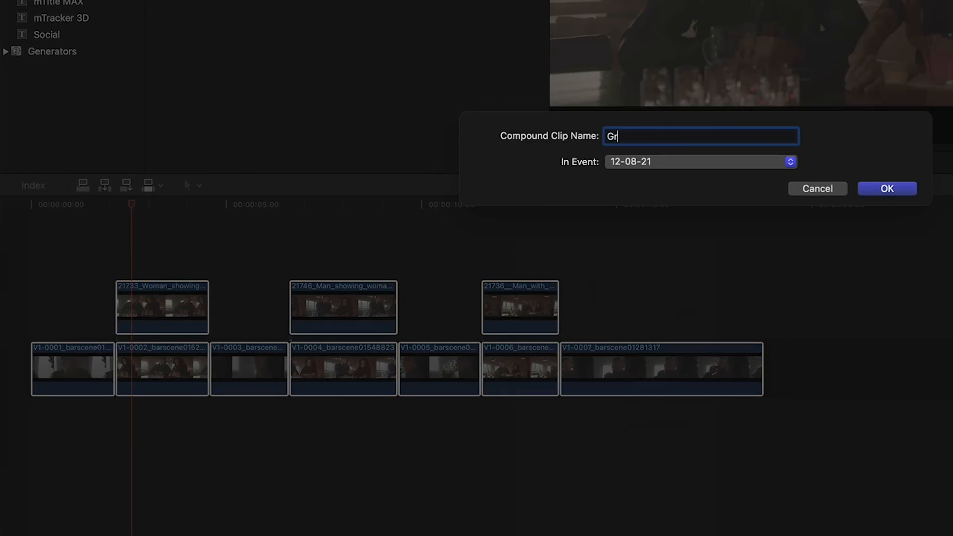
key("Return")
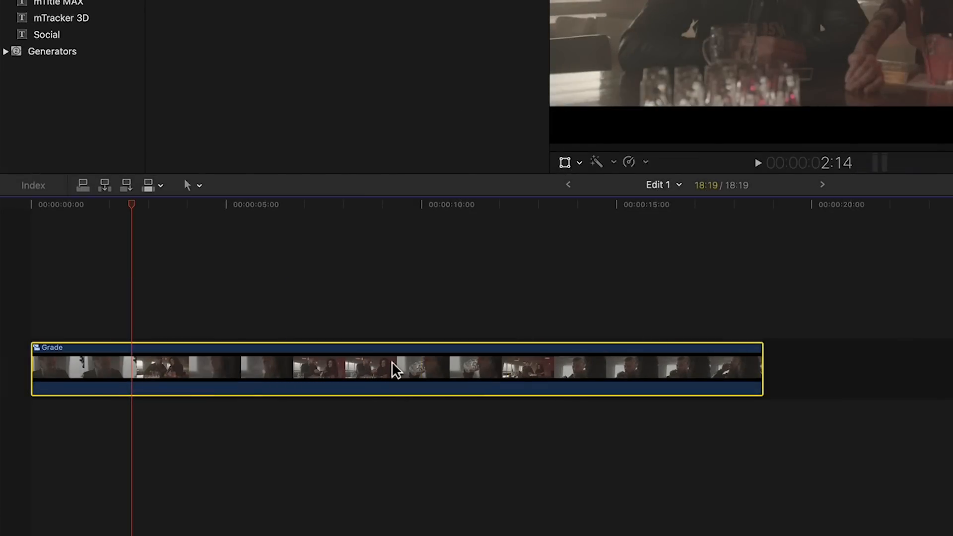
double_click(396, 370)
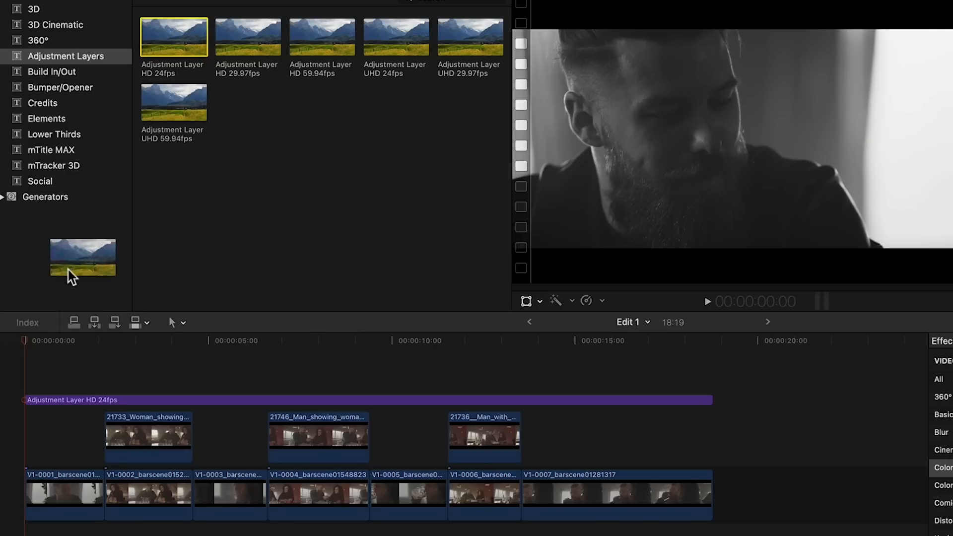
Step: Stack a second Adjustment Layer HD 24fps title above the existing adjustment layer at the timeline start
left_click_drag(70, 276, 36, 373)
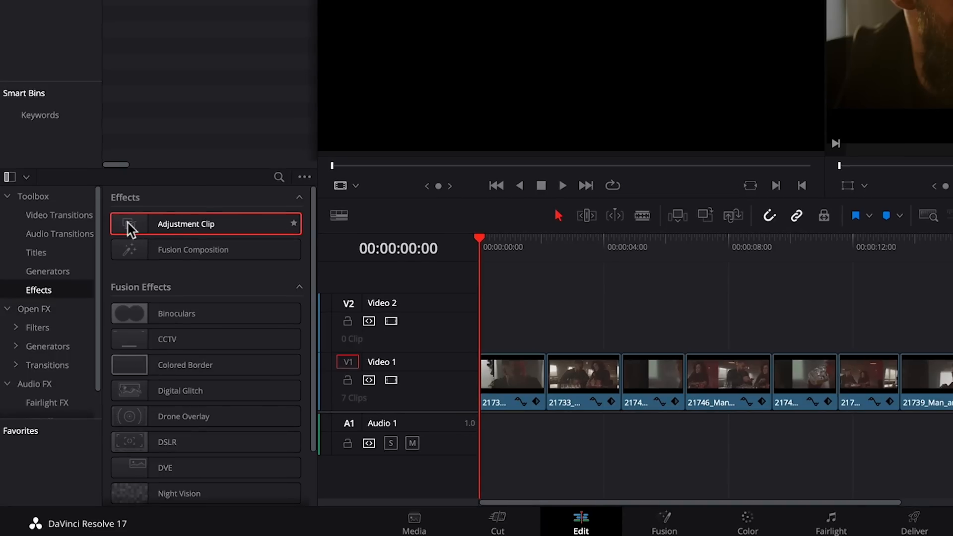
Step: Switch to DaVinci Resolve and add an Adjustment Clip on Video 2 from the timeline start, stretching it over the clips below
left_click_drag(450, 308, 489, 335)
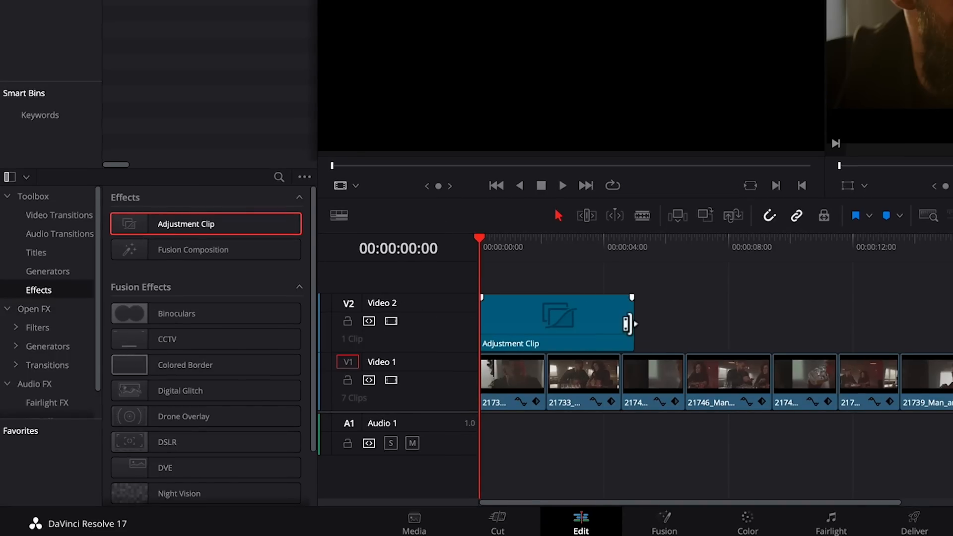
left_click_drag(630, 323, 930, 332)
left_click_drag(778, 330, 910, 331)
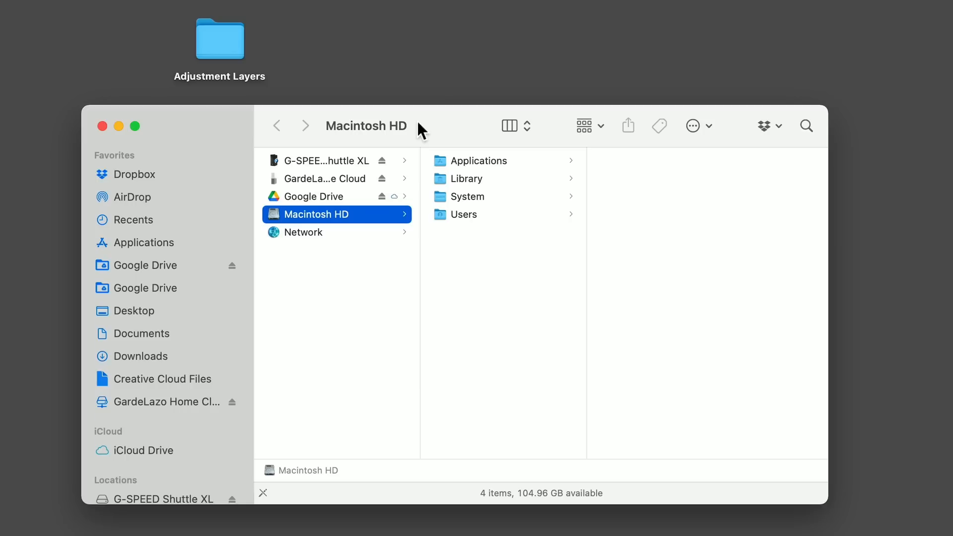
Step: Switch to Finder and put the desktop's Adjustment Layers folder inside Motion Templates in the home folder's Movies directory
left_click(468, 210)
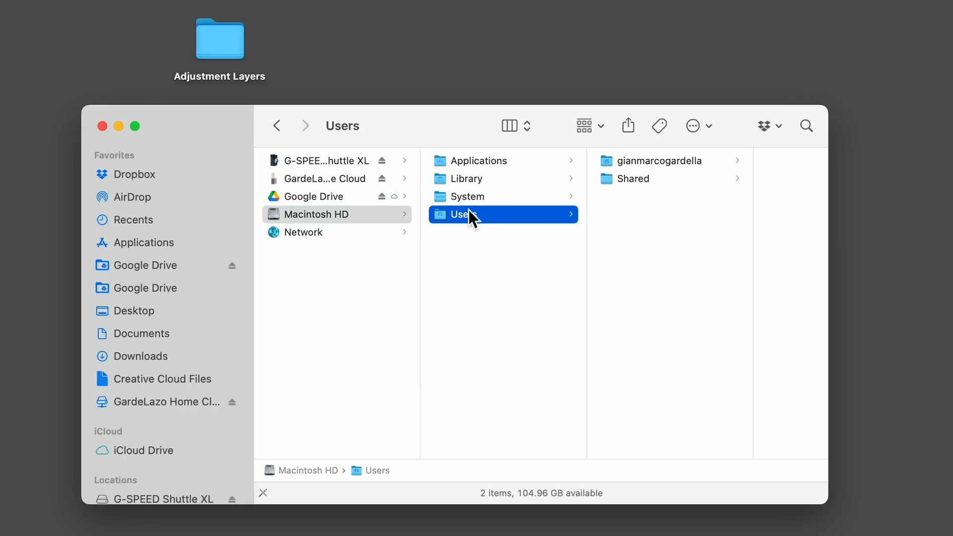
left_click(614, 158)
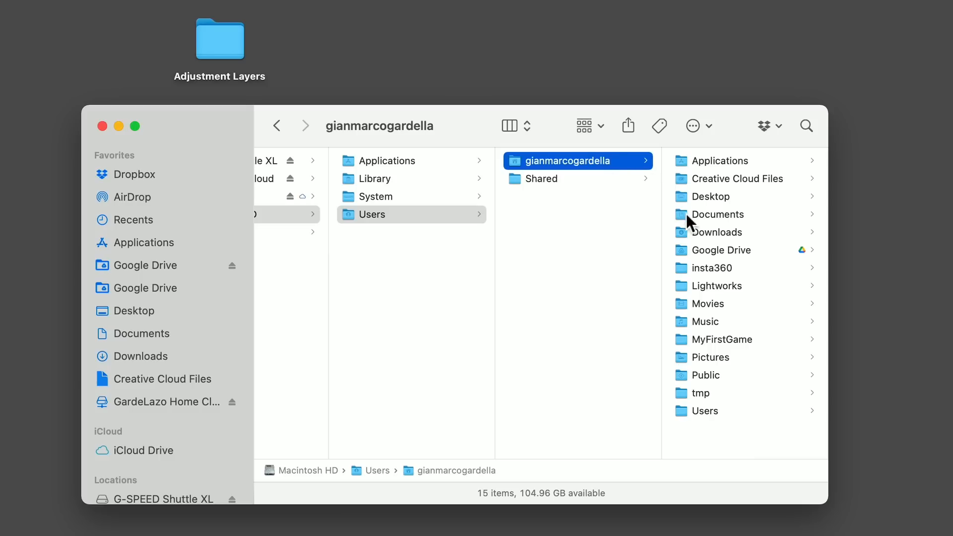
left_click(693, 309)
left_click(699, 195)
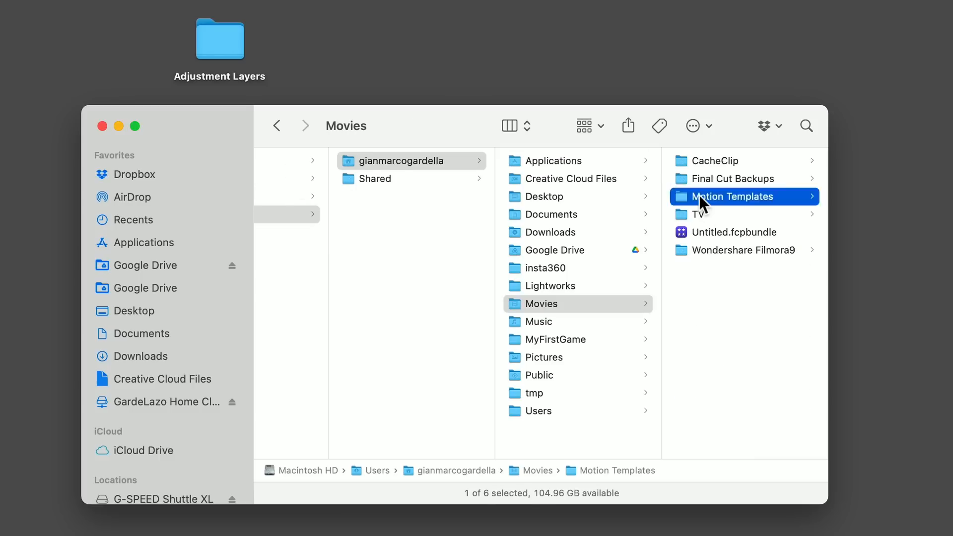
left_click(720, 214)
left_click_drag(225, 47, 743, 240)
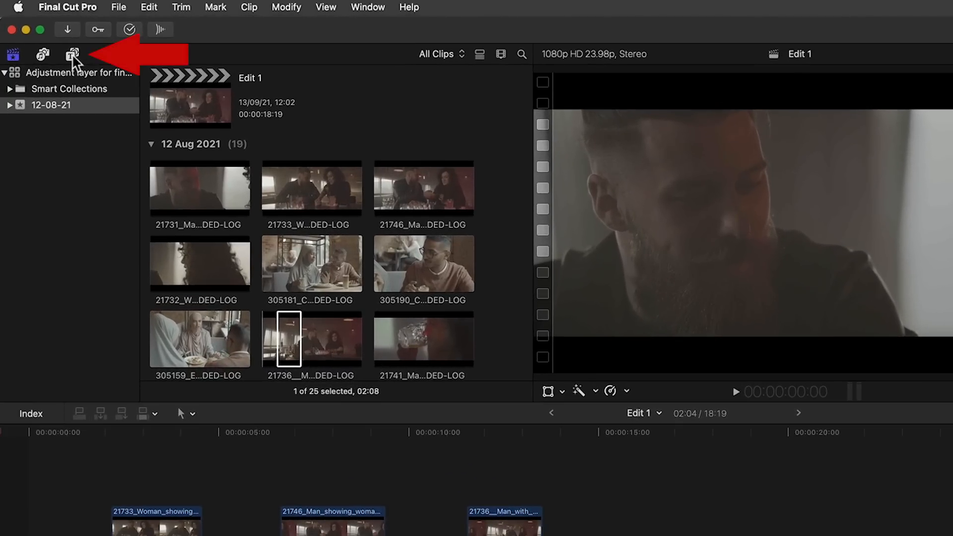
Step: Switch to Final Cut Pro and place an Adjustment Layer HD 24fps title above Edit 1, extending it to the last clip's end
left_click(72, 55)
left_click_drag(157, 126, 35, 495)
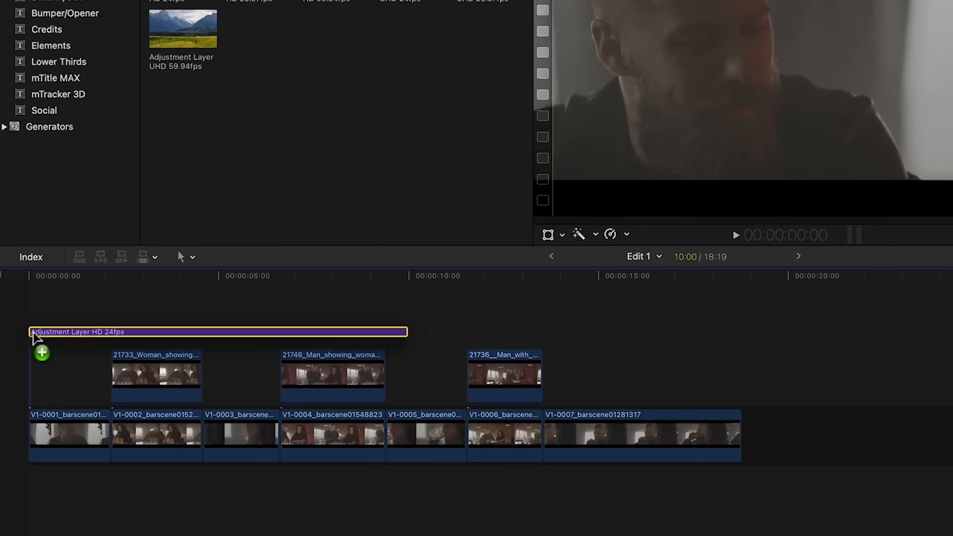
left_click_drag(34, 338, 34, 337)
left_click_drag(407, 332, 736, 347)
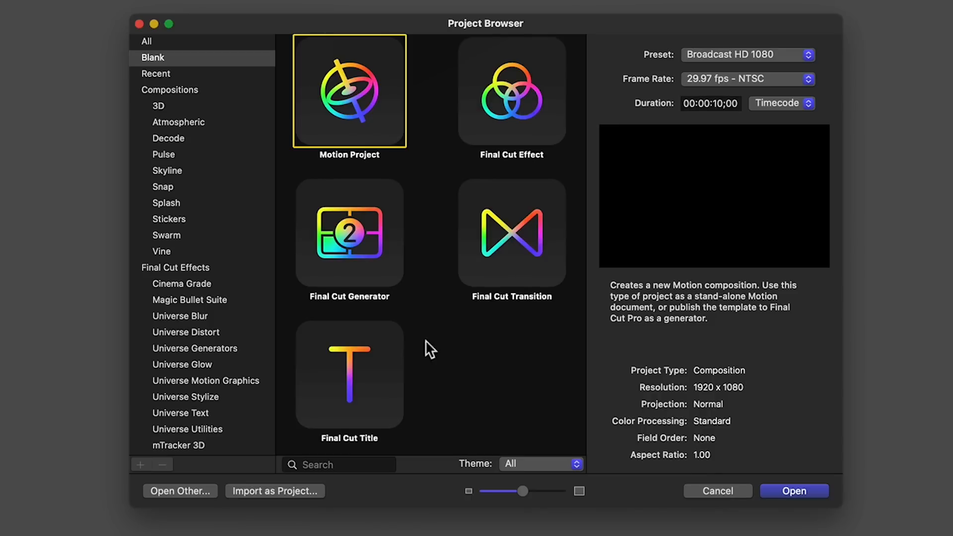
Step: Switch to Motion, create a Final Cut Title project and publish it as Adjustment Layer in the Adjustment Layers category
left_click(346, 377)
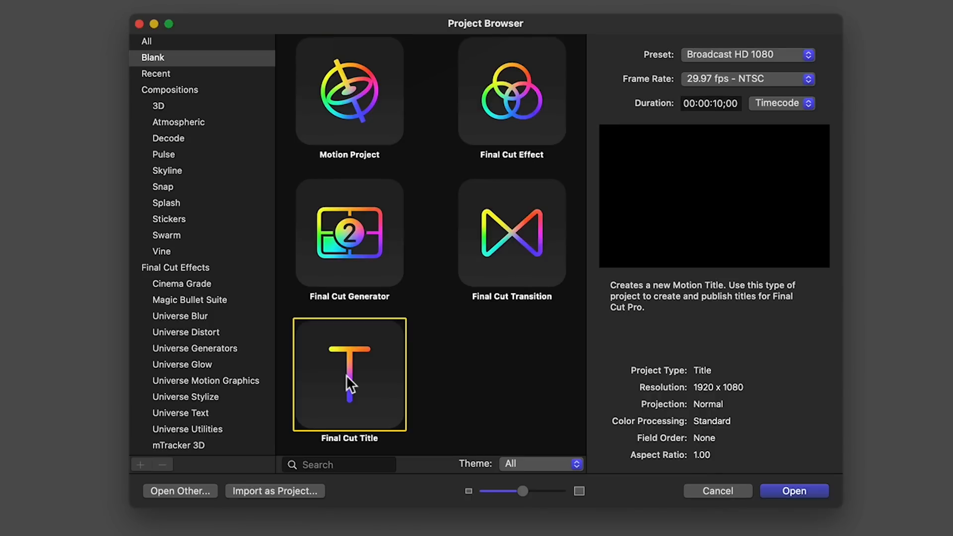
left_click(772, 491)
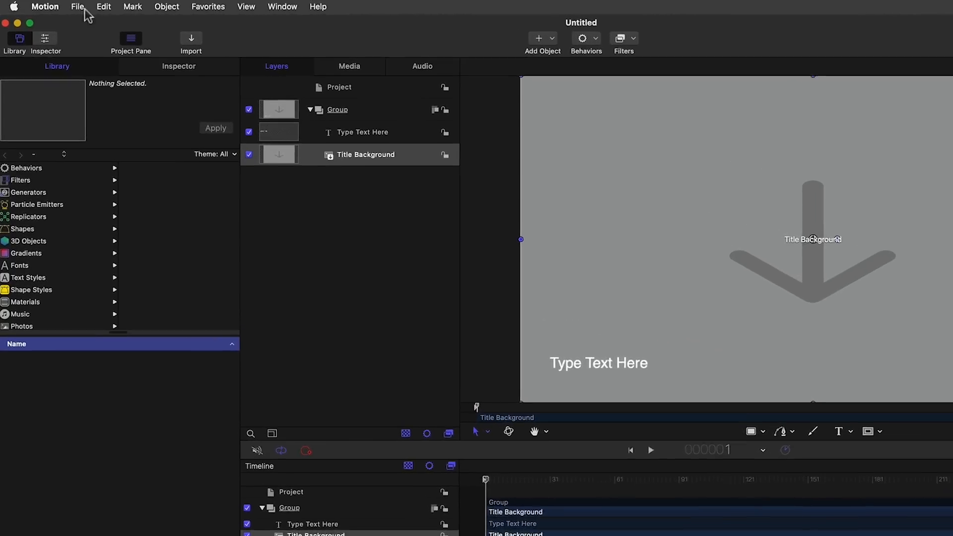
left_click(80, 7)
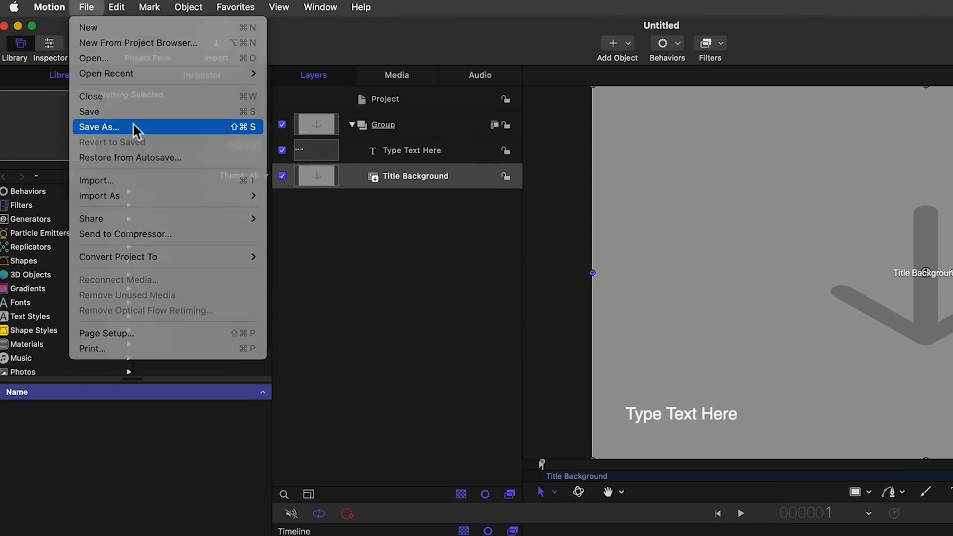
left_click(134, 130)
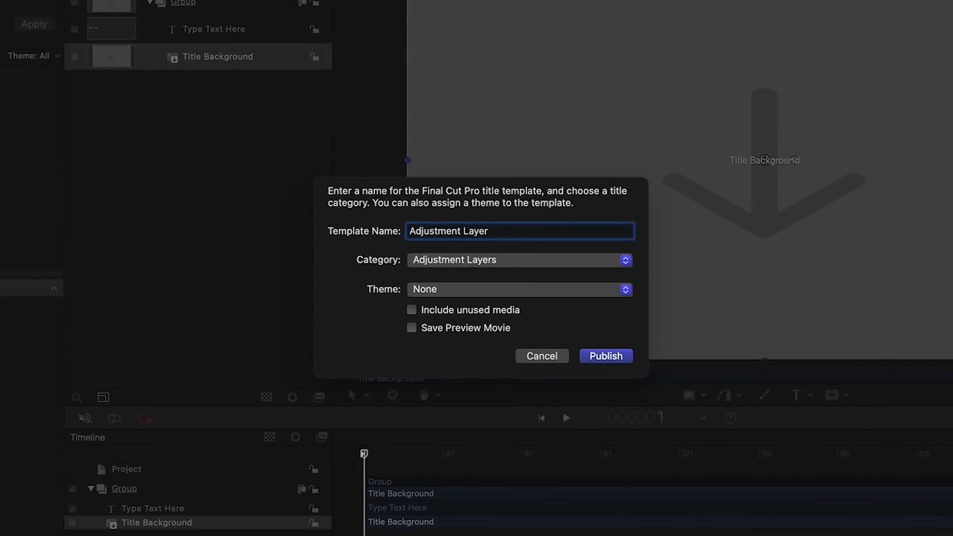
left_click(611, 359)
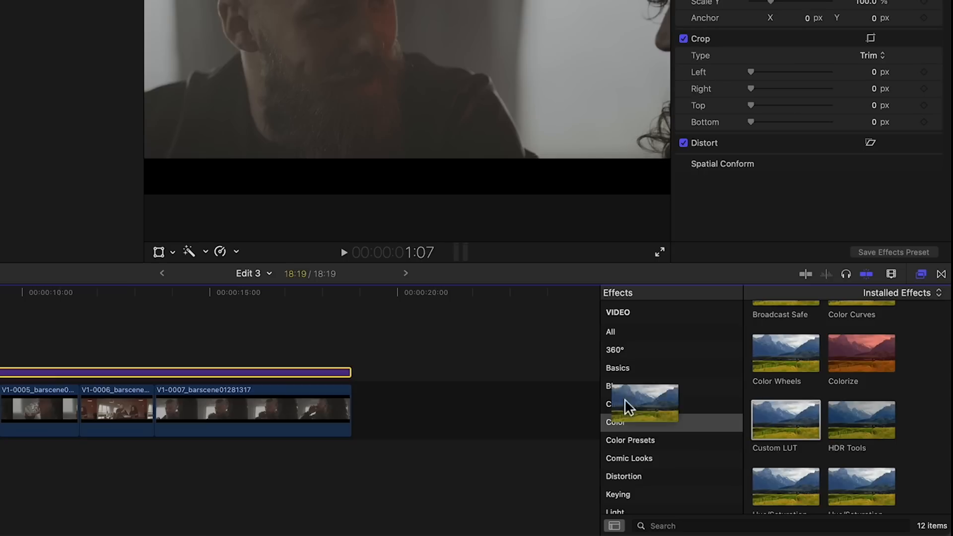
Step: Switch to Final Cut Pro and apply Custom LUT to Edit 3's adjustment layer, using the RedWideGamut_Log3G10 to Rec709 LUT
left_click_drag(624, 398, 309, 379)
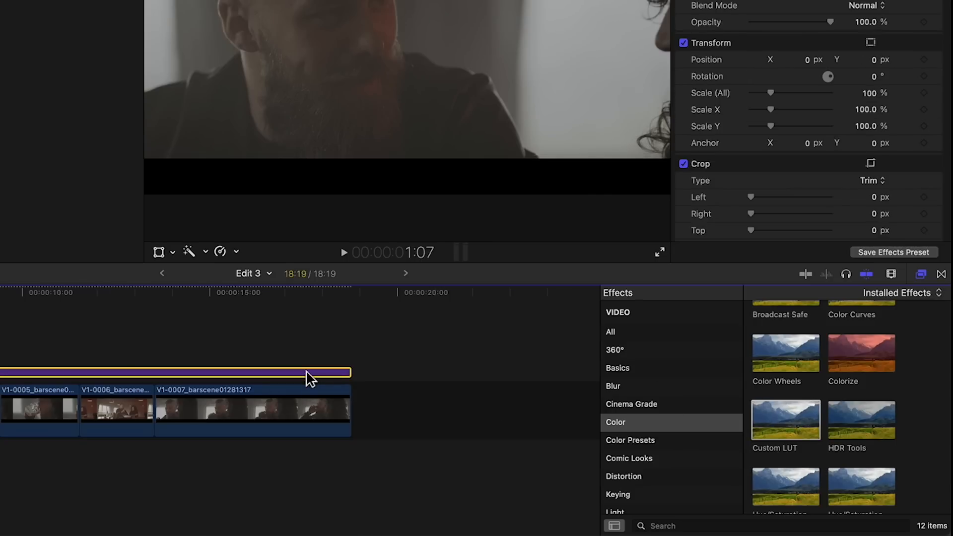
left_click(883, 109)
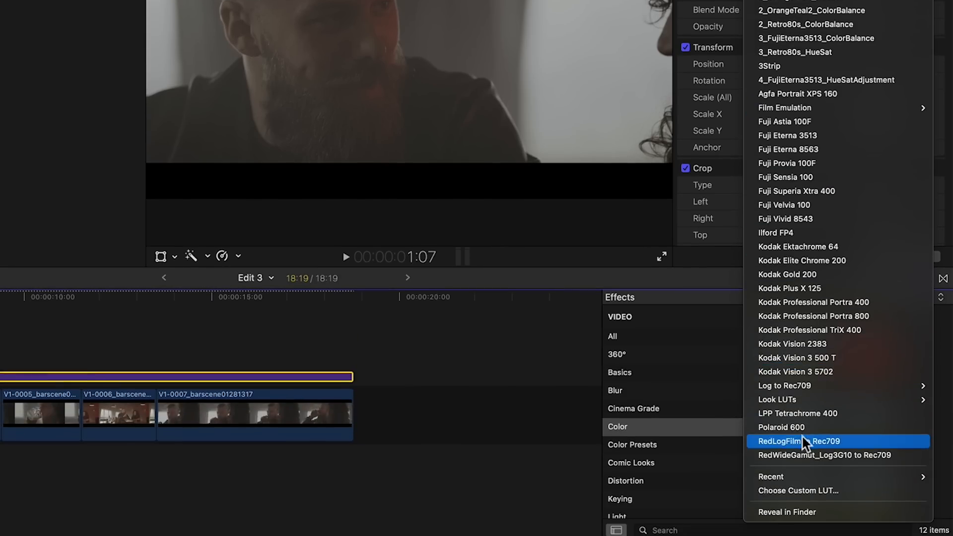
left_click(812, 455)
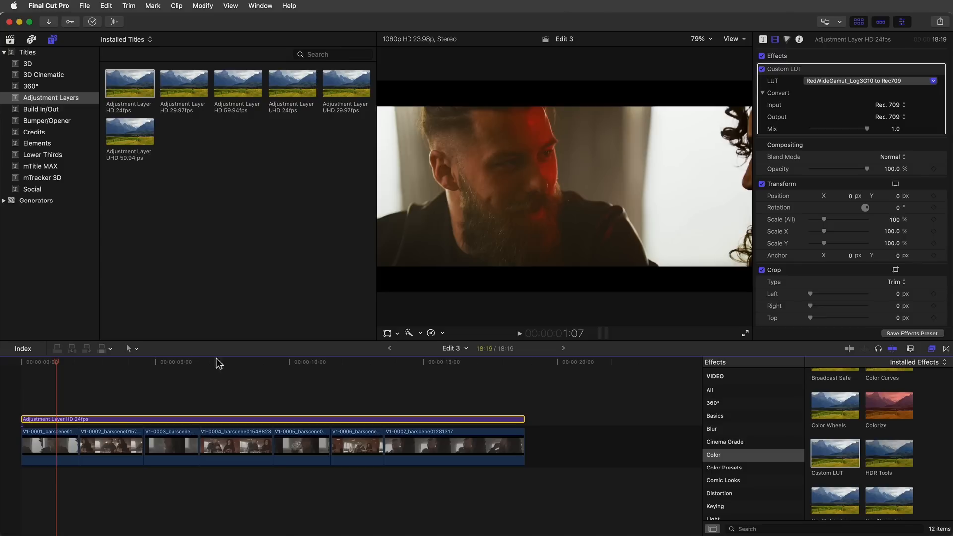
left_click_drag(73, 362, 44, 364)
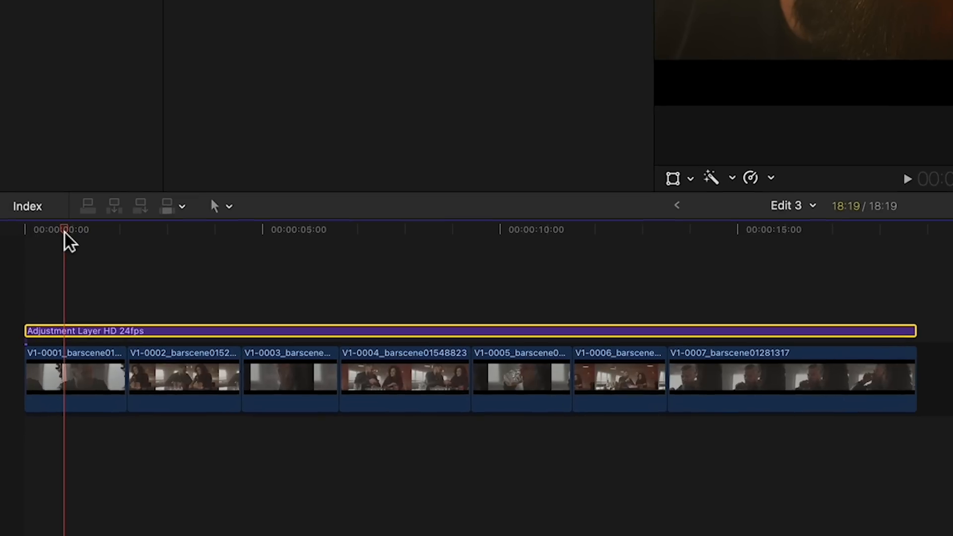
Step: Split the adjustment layer with the Blade tool at the cuts between the first five clips underneath
key("b")
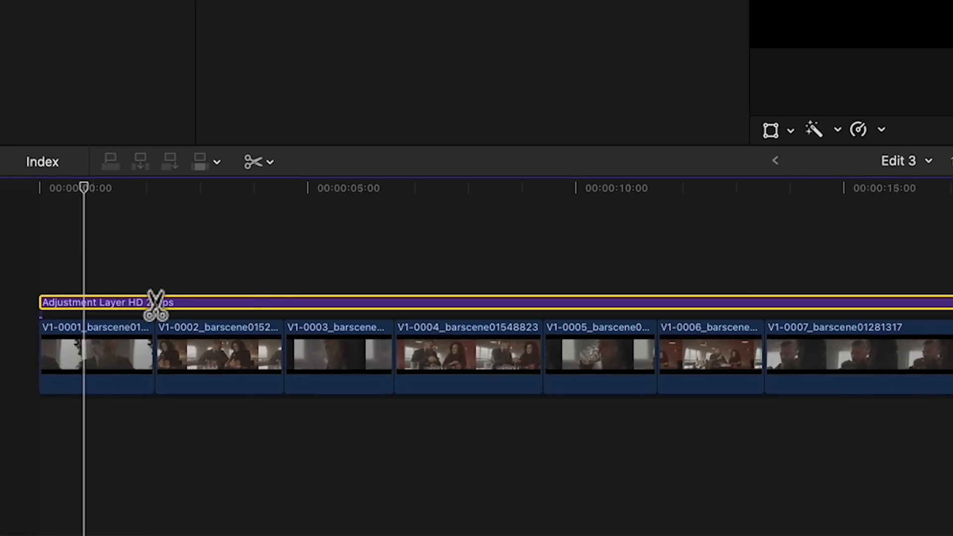
left_click(155, 303)
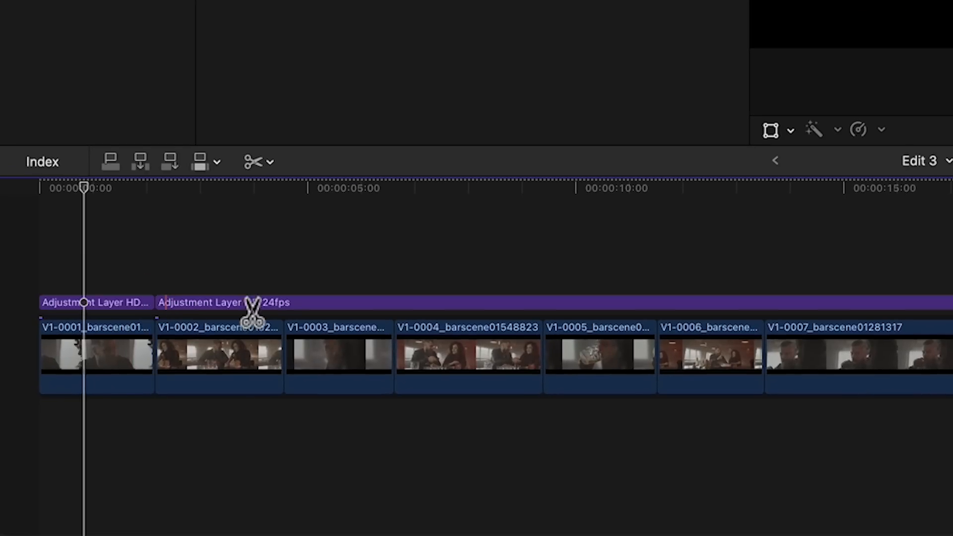
left_click(283, 303)
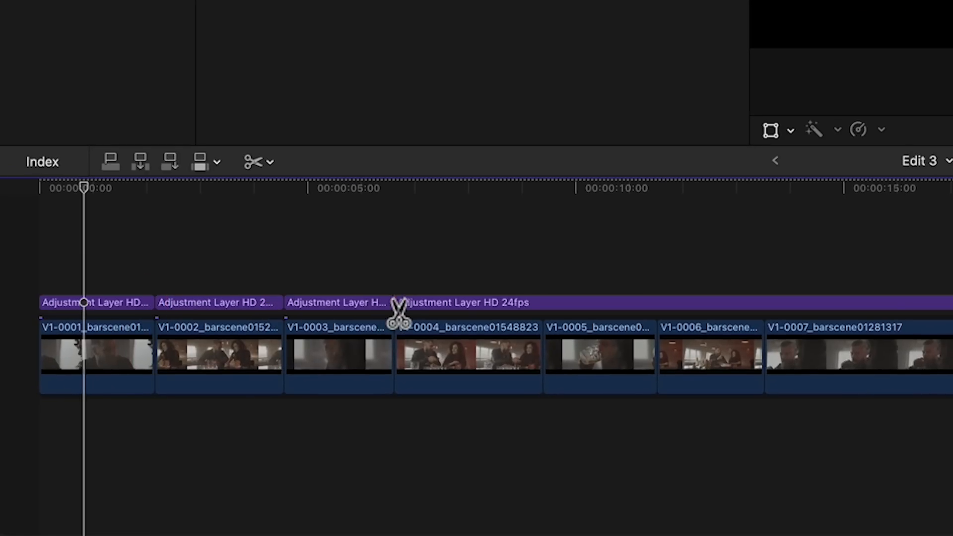
left_click(542, 304)
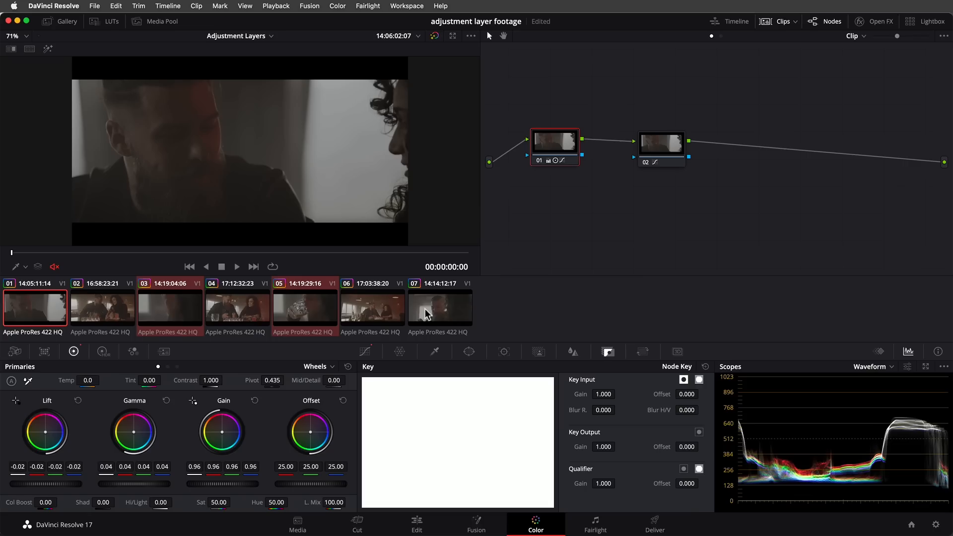
Step: Switch to DaVinci Resolve and add selected clips 01, 03, 05 and 07 into a new group named Cam A
right_click(412, 357)
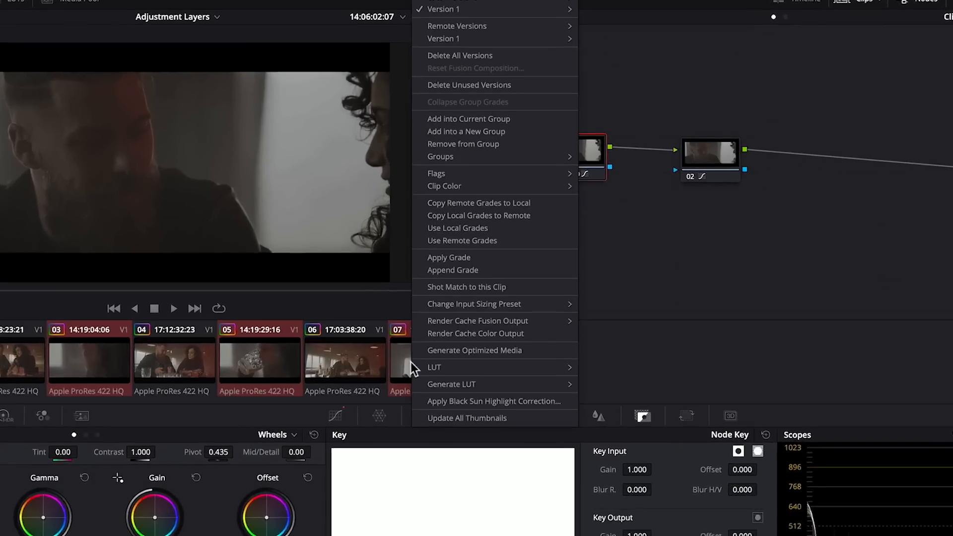
left_click(461, 139)
type("Cam A")
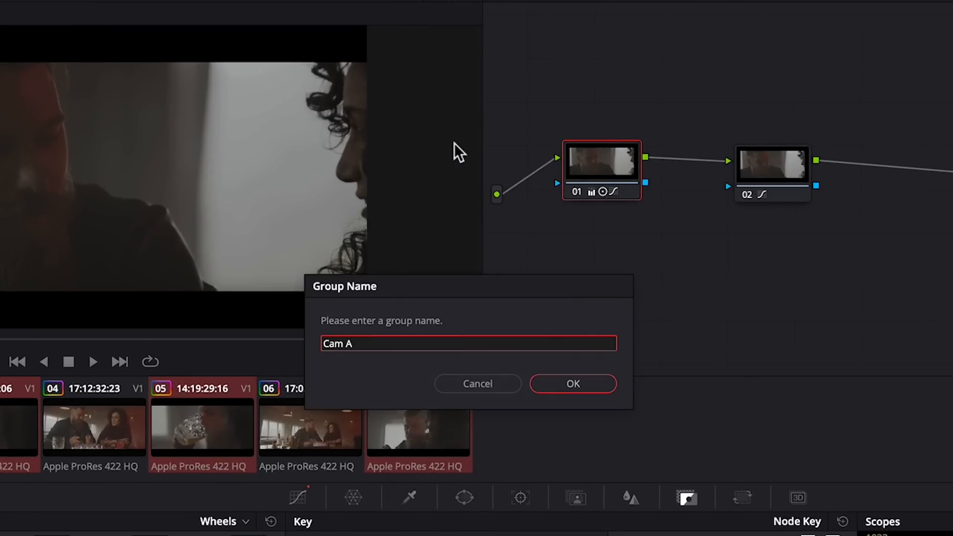
left_click(554, 385)
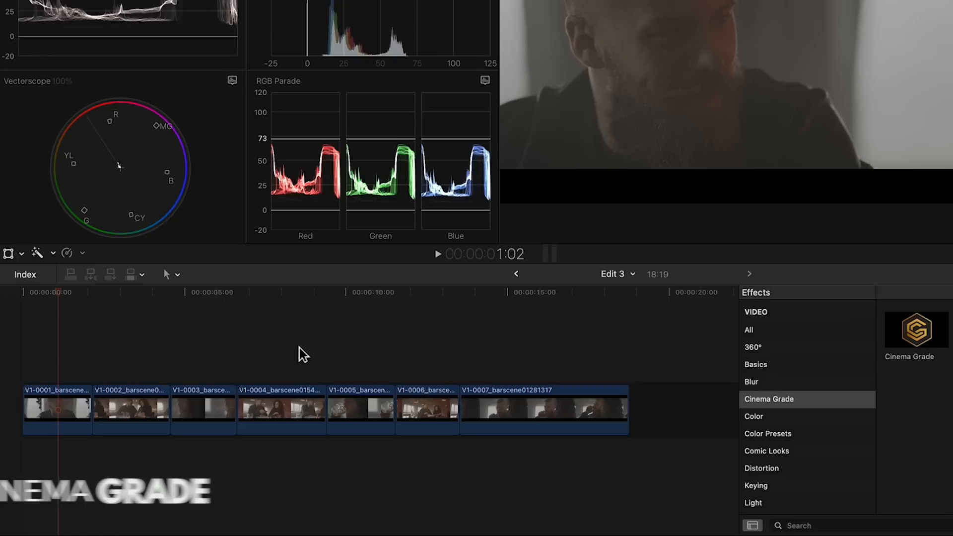
Step: Switch to Final Cut Pro, apply the Cinema Grade effect to all seven clips in Edit 3 and open the effect's controls
left_click_drag(68, 361, 542, 432)
double_click(906, 332)
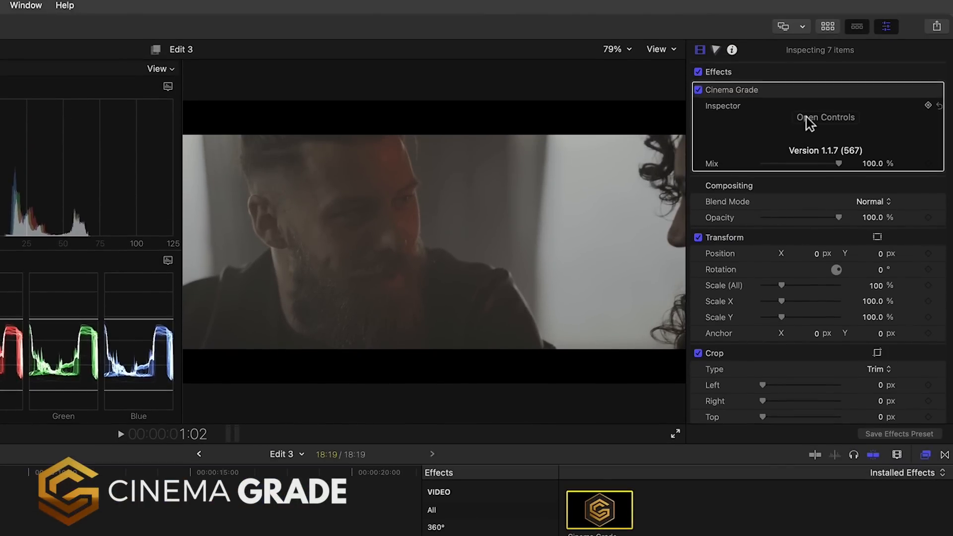
left_click(806, 117)
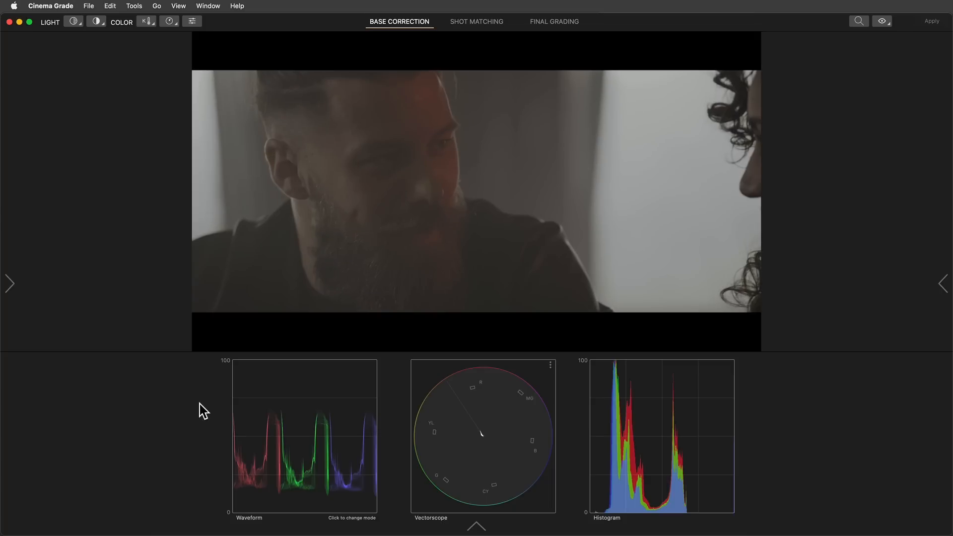
Step: Set the first shot's input LUT to RedWideGamut_Log3G10 to Rec709
left_click(11, 285)
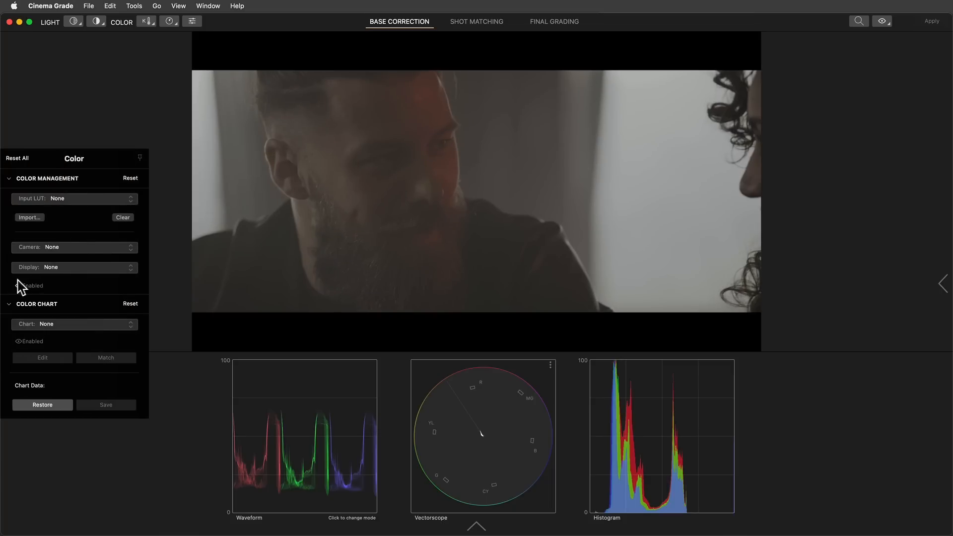
left_click(134, 202)
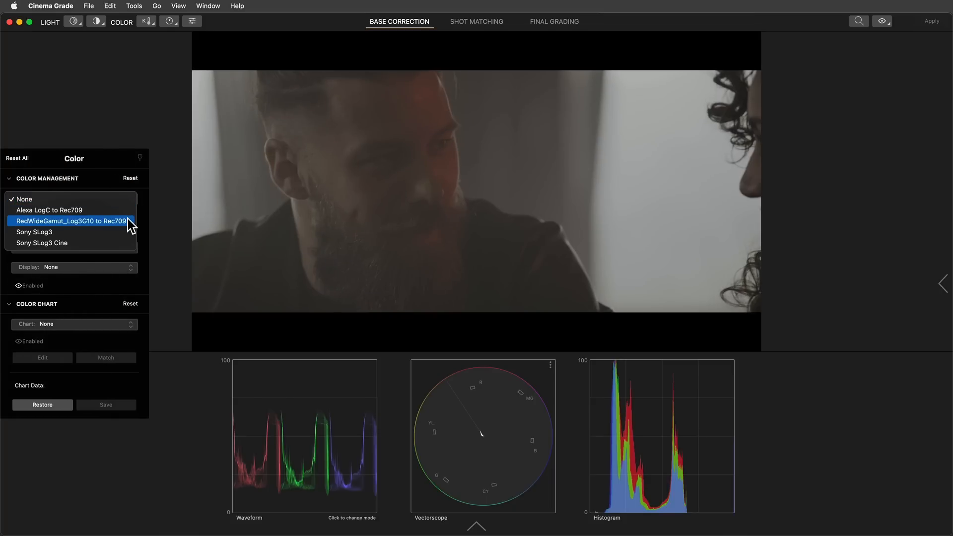
left_click(128, 220)
Step: Group the first, third, fifth and seventh shots in the yellow shot-matching group, with the first shot as hero
left_click(465, 22)
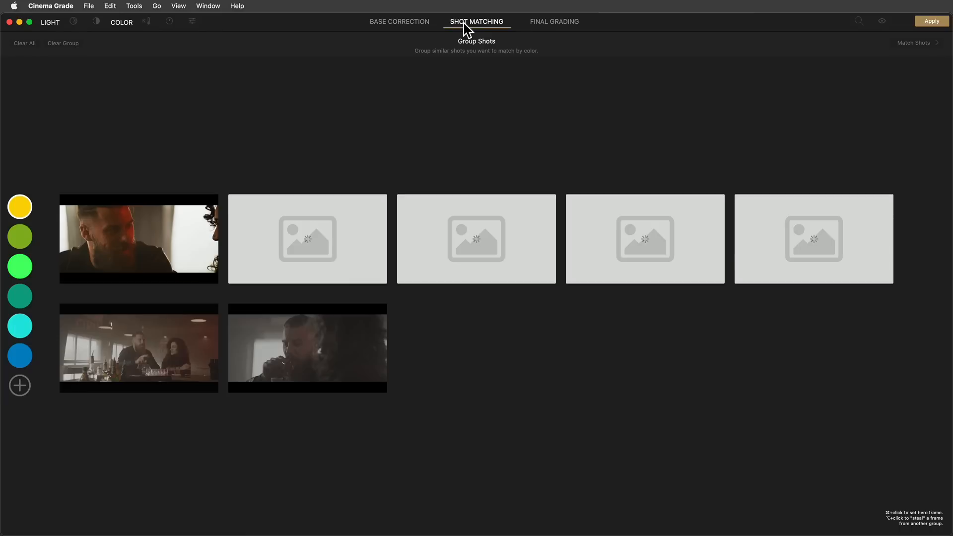
left_click(179, 239)
left_click(448, 252)
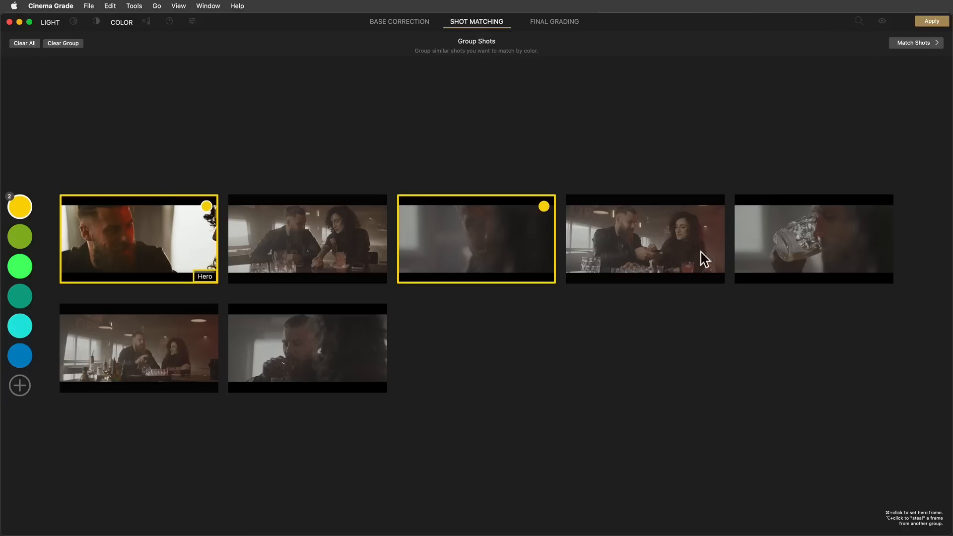
left_click(764, 249)
left_click(325, 370)
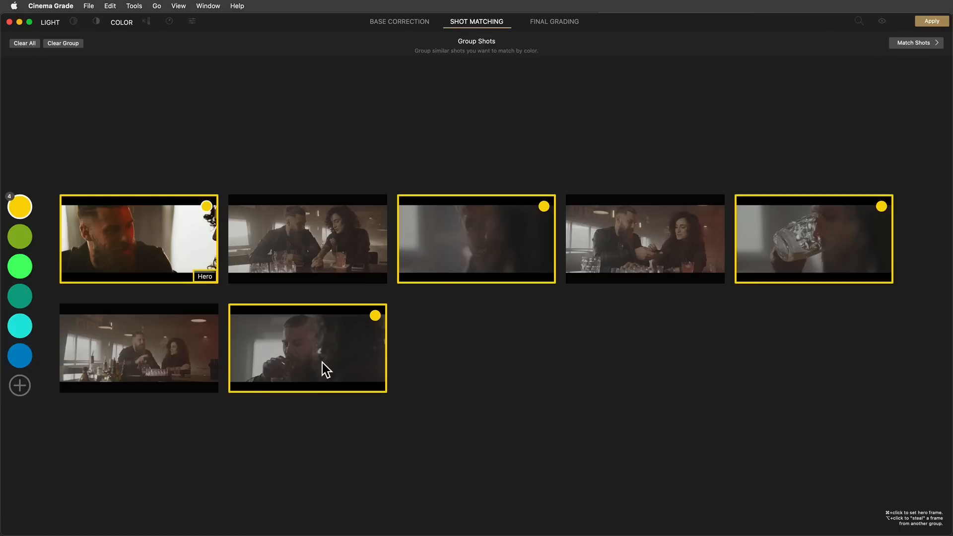
Step: Copy all of the hero frame's light, color and chart adjustments to the whole yellow group and check the matched shots
left_click(906, 43)
left_click(281, 417)
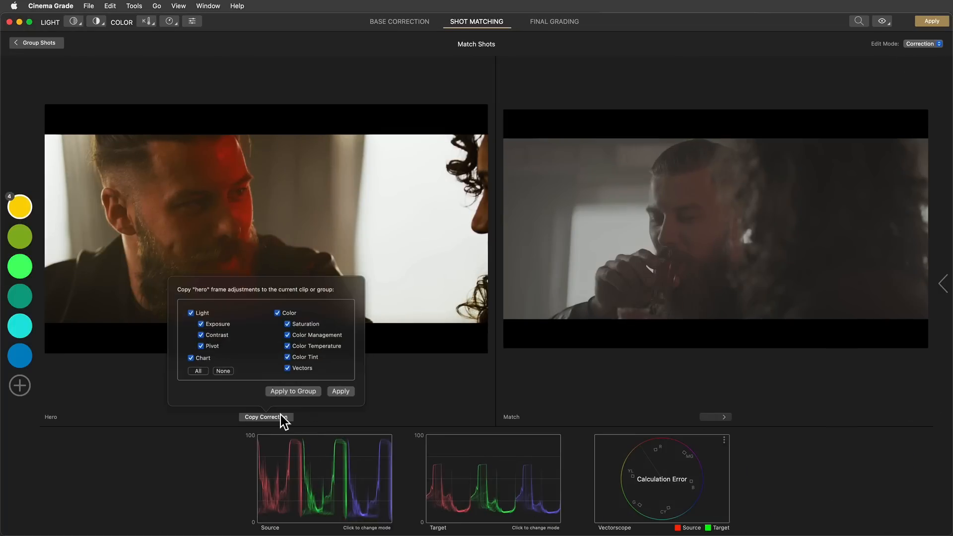
left_click(320, 390)
left_click(725, 416)
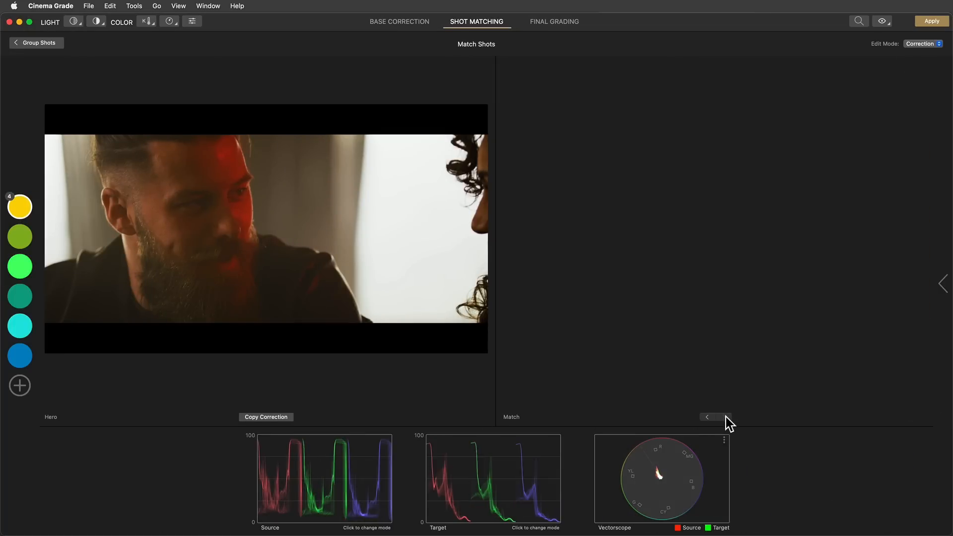
Step: Set the second shot's input LUT to Alexa LogC to Rec709 in the base correction
left_click(392, 22)
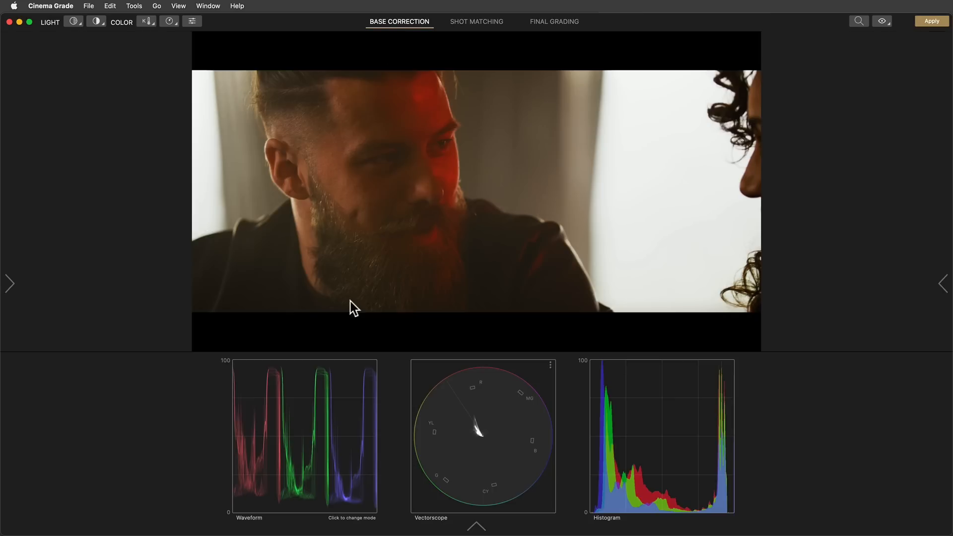
left_click(475, 522)
left_click(154, 516)
mouse_move(11, 287)
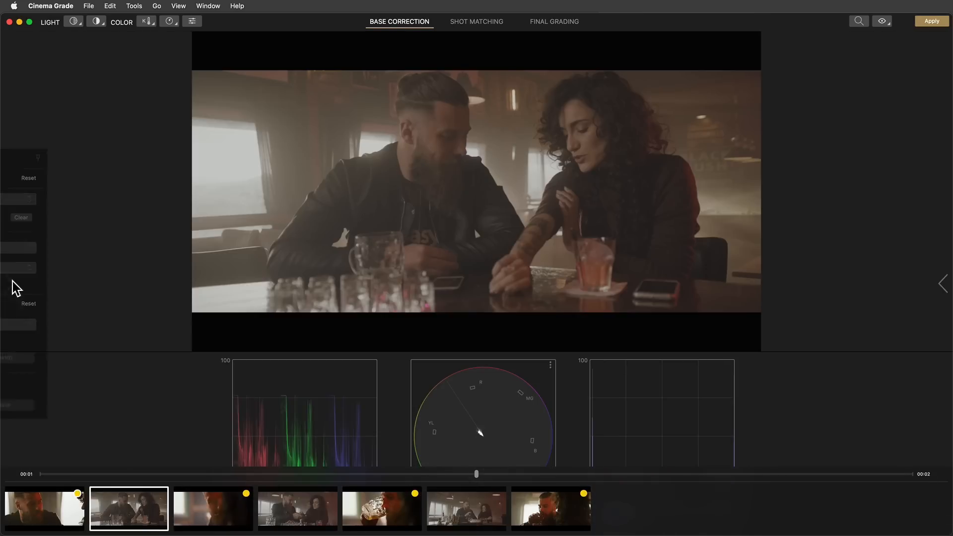
left_click(85, 200)
left_click(85, 209)
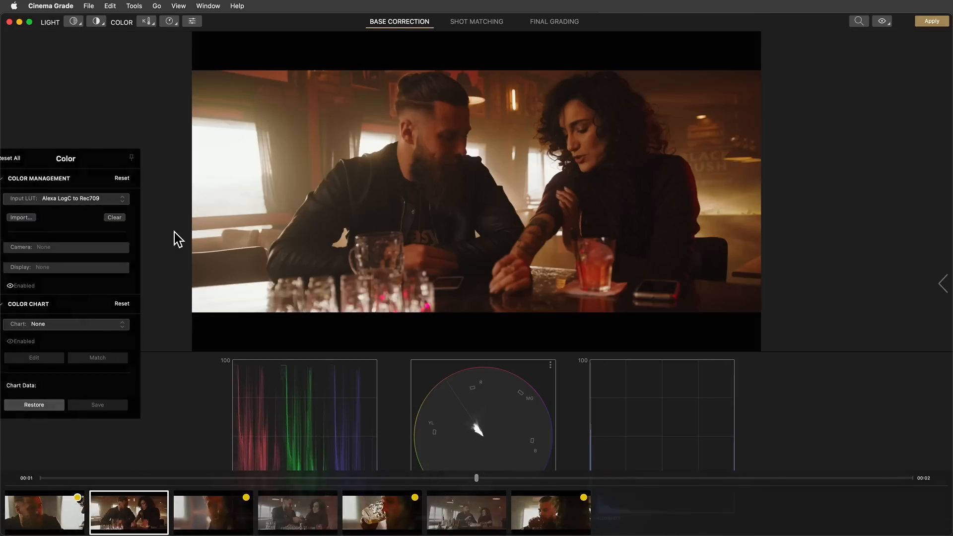
Step: Group the second, fourth and sixth shots in the green group and copy the second shot's correction to that group
left_click(476, 22)
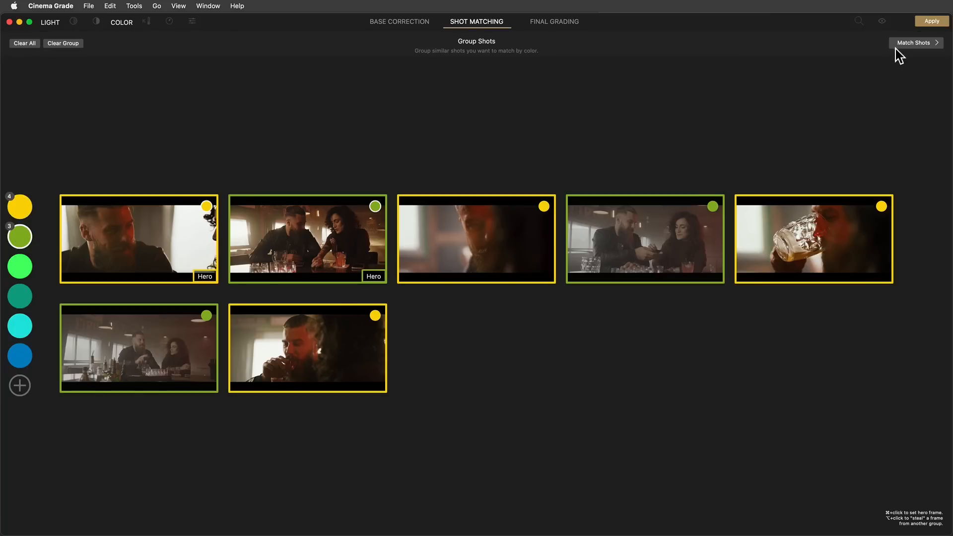
left_click(913, 43)
left_click(282, 416)
left_click(293, 391)
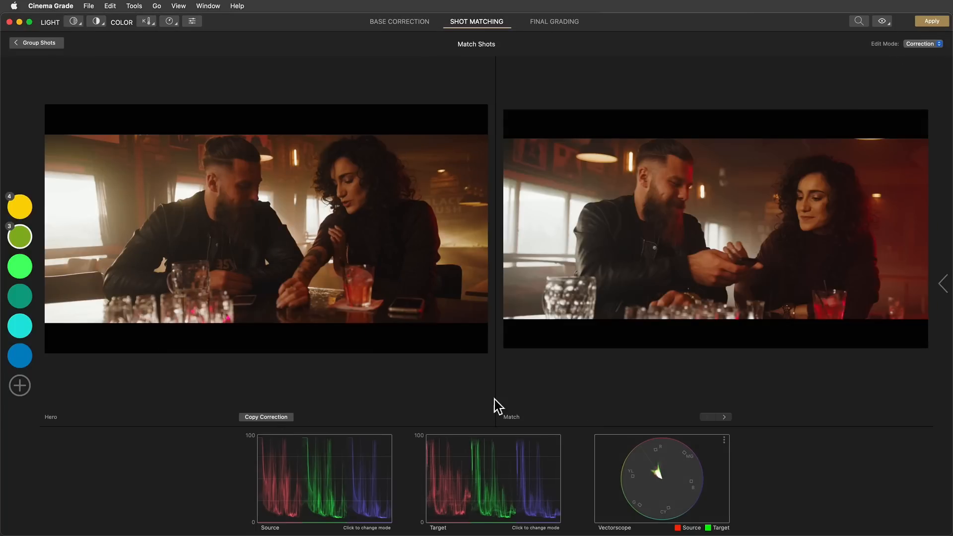
left_click(727, 416)
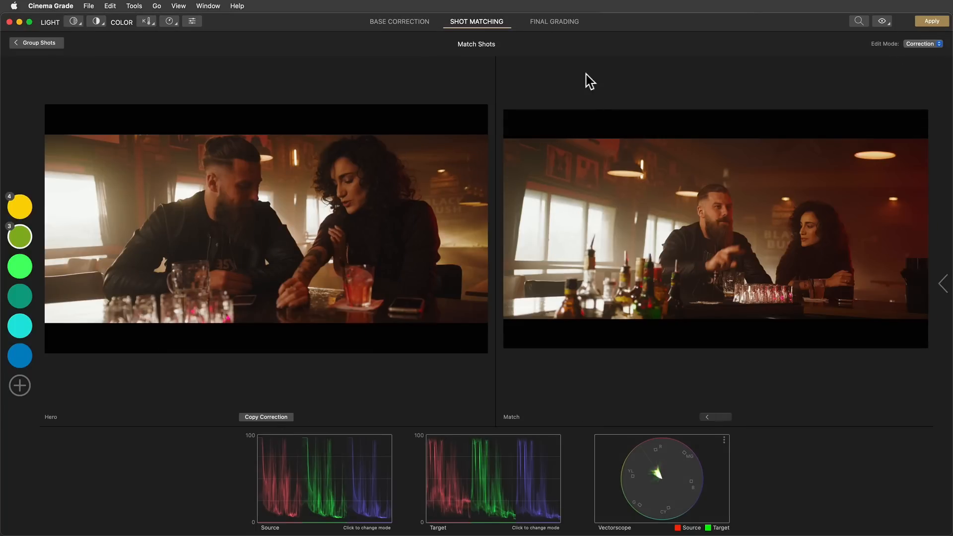
Step: Apply the Celadon (1) look as the final grade and reduce its mix to 50
left_click(555, 24)
mouse_move(11, 287)
left_click(55, 264)
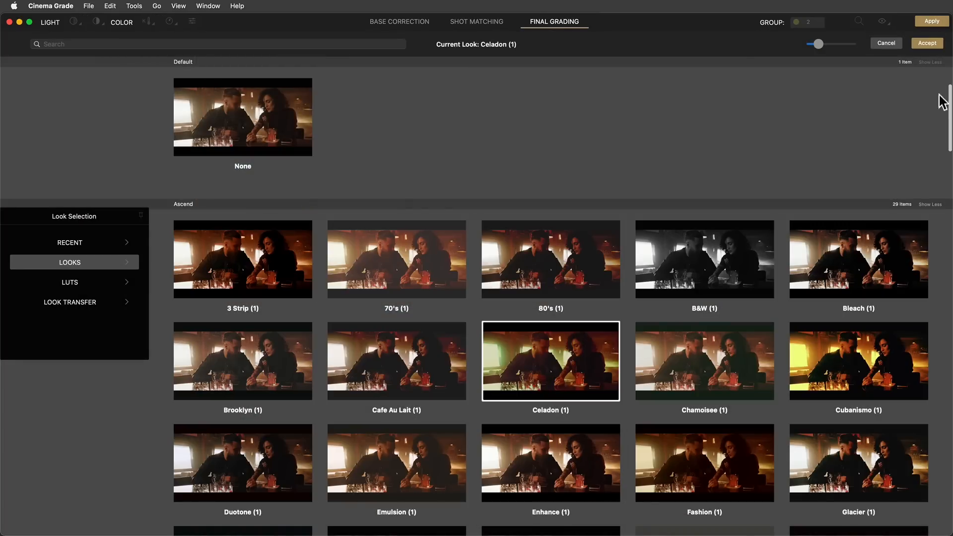
left_click(937, 40)
mouse_move(946, 284)
left_click_drag(907, 110, 889, 110)
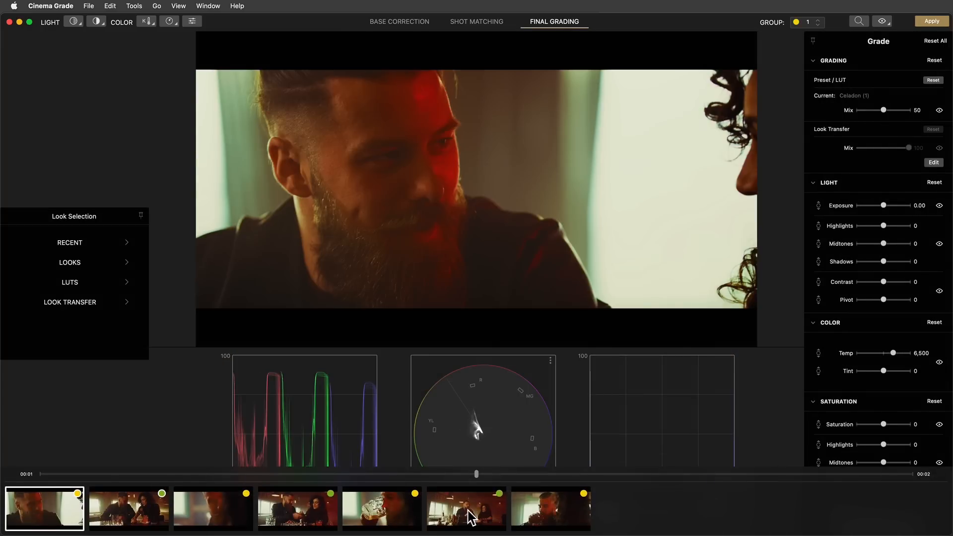
Step: Review the final grade on the individual shots in the filmstrip, ending on the first shot
left_click(466, 511)
left_click(528, 511)
left_click(420, 514)
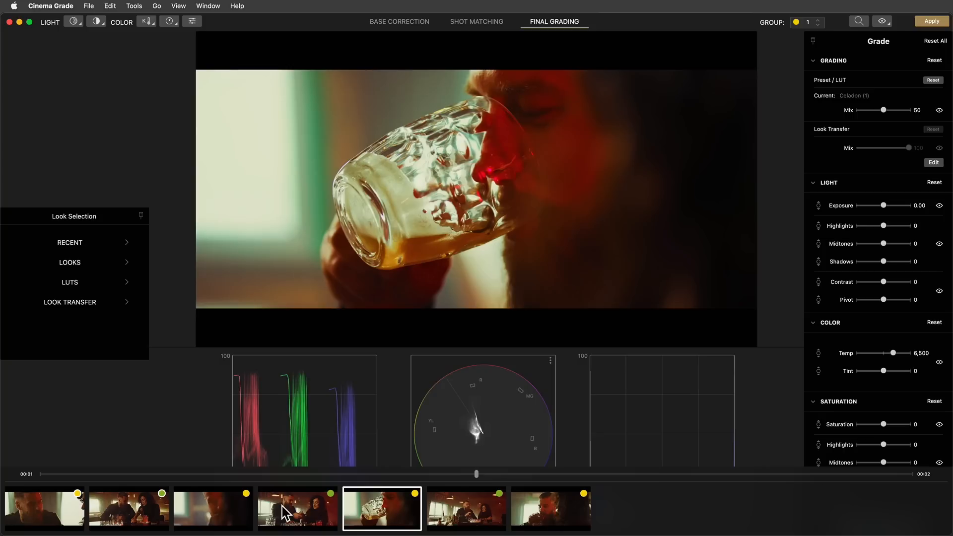
left_click(291, 513)
left_click(218, 511)
left_click(99, 511)
left_click(52, 511)
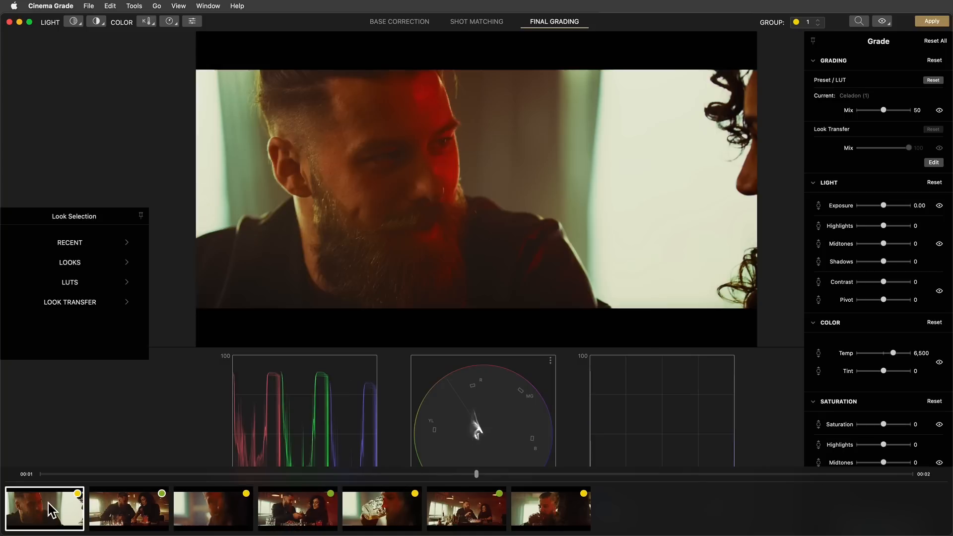
Step: Send all changed grades to the host application, quit Cinema Grade and skim the graded clips in Final Cut Pro
left_click(931, 21)
left_click(464, 312)
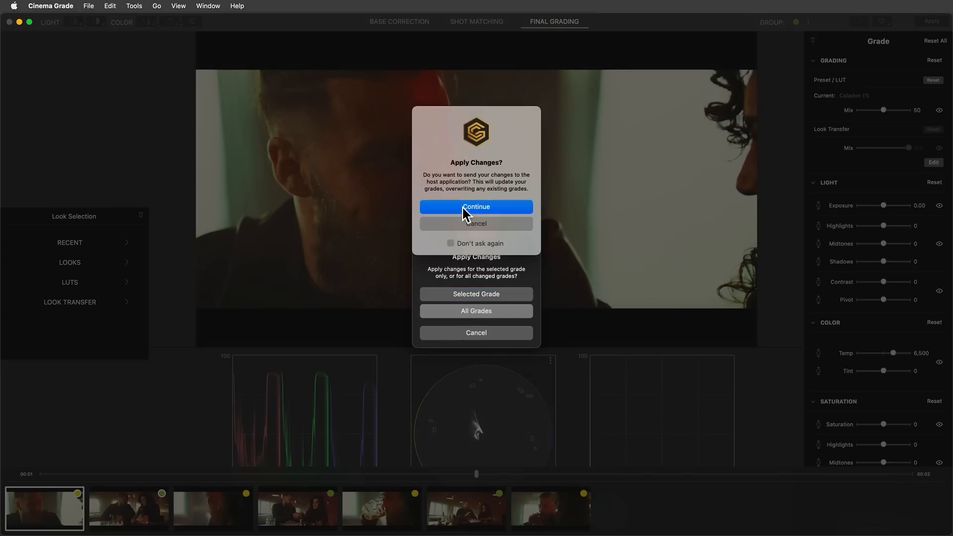
left_click(463, 207)
left_click(52, 6)
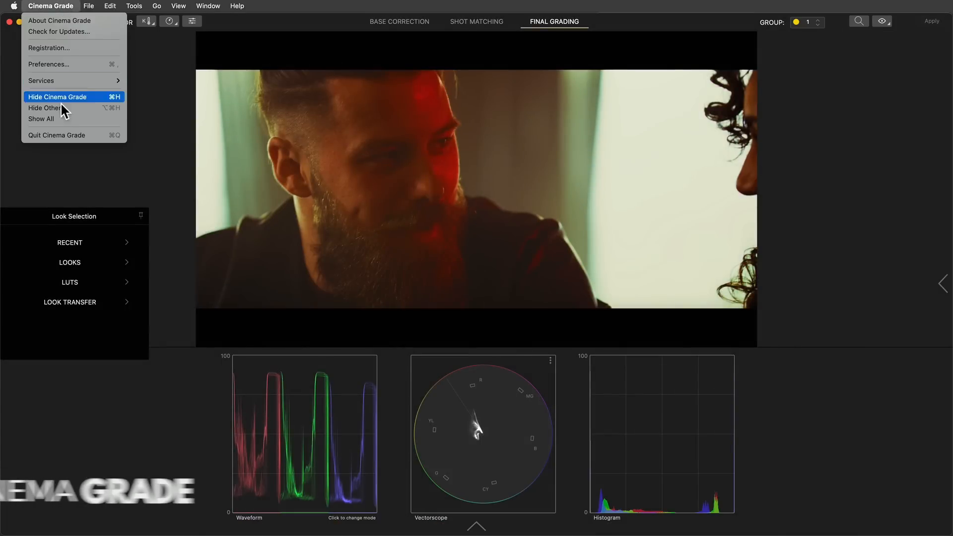
left_click(67, 135)
left_click_drag(53, 358, 414, 355)
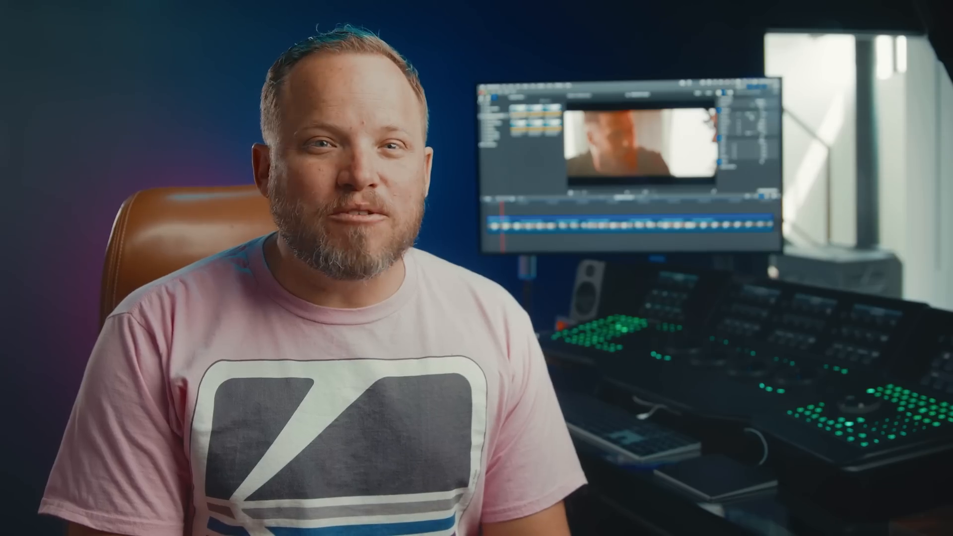